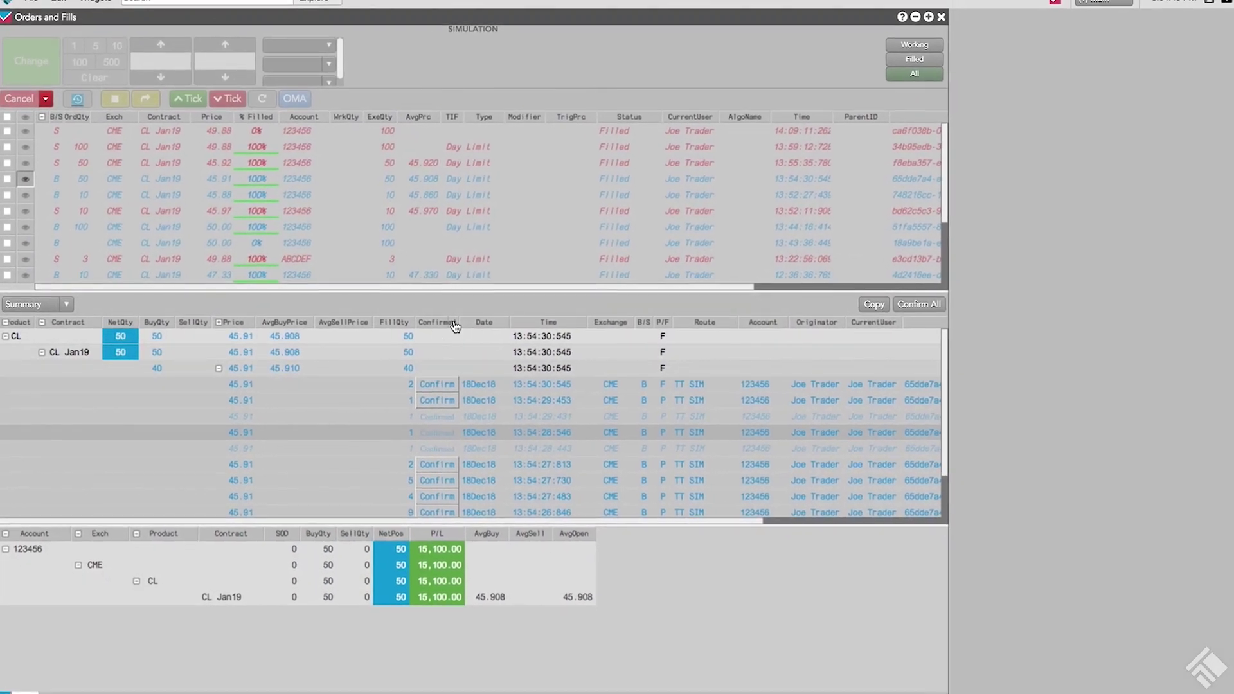
# Step: Apply a Confirmed-column filter that keeps only Unconfirmed fills in the summary
pyautogui.click(474, 326)
pyautogui.click(422, 380)
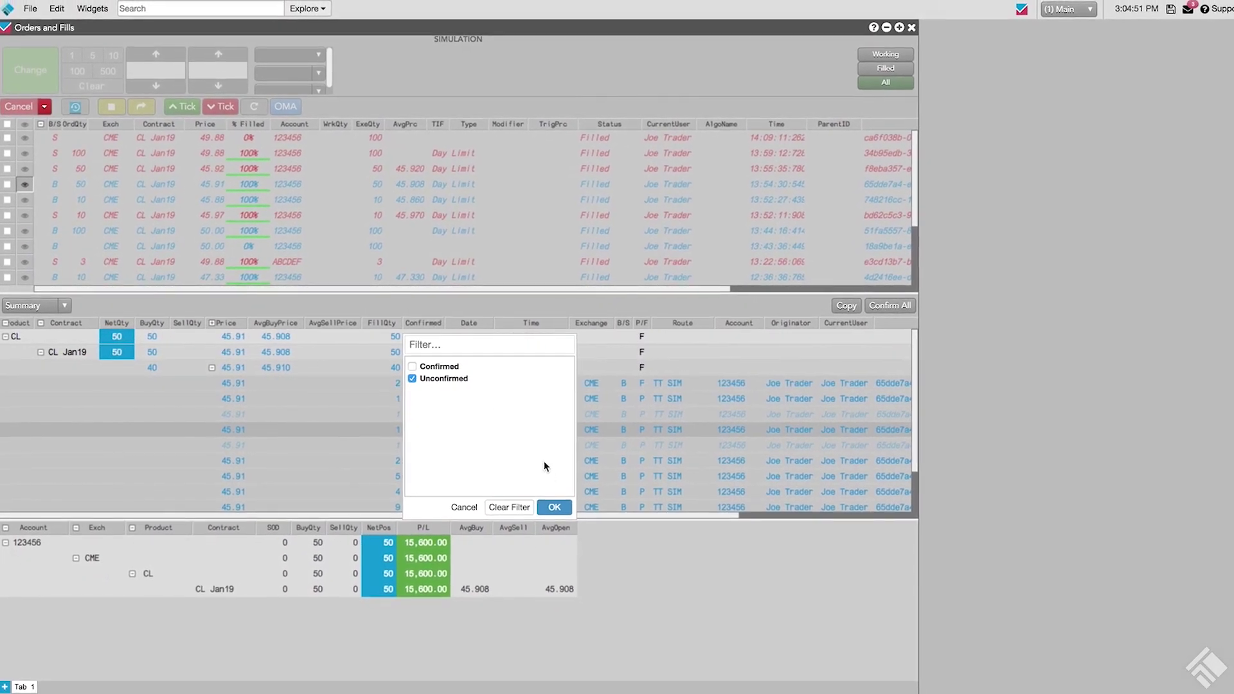
pyautogui.click(553, 508)
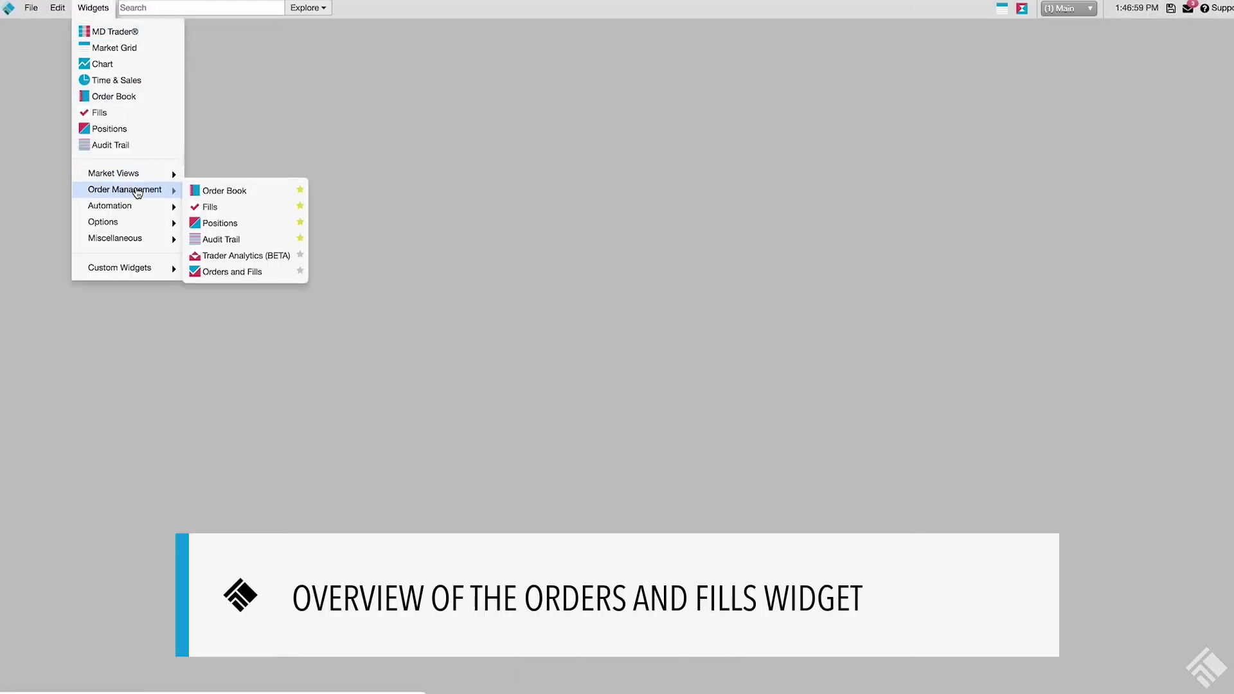
# Step: Open Orders and Fills from Widgets > Order Management
pyautogui.click(222, 271)
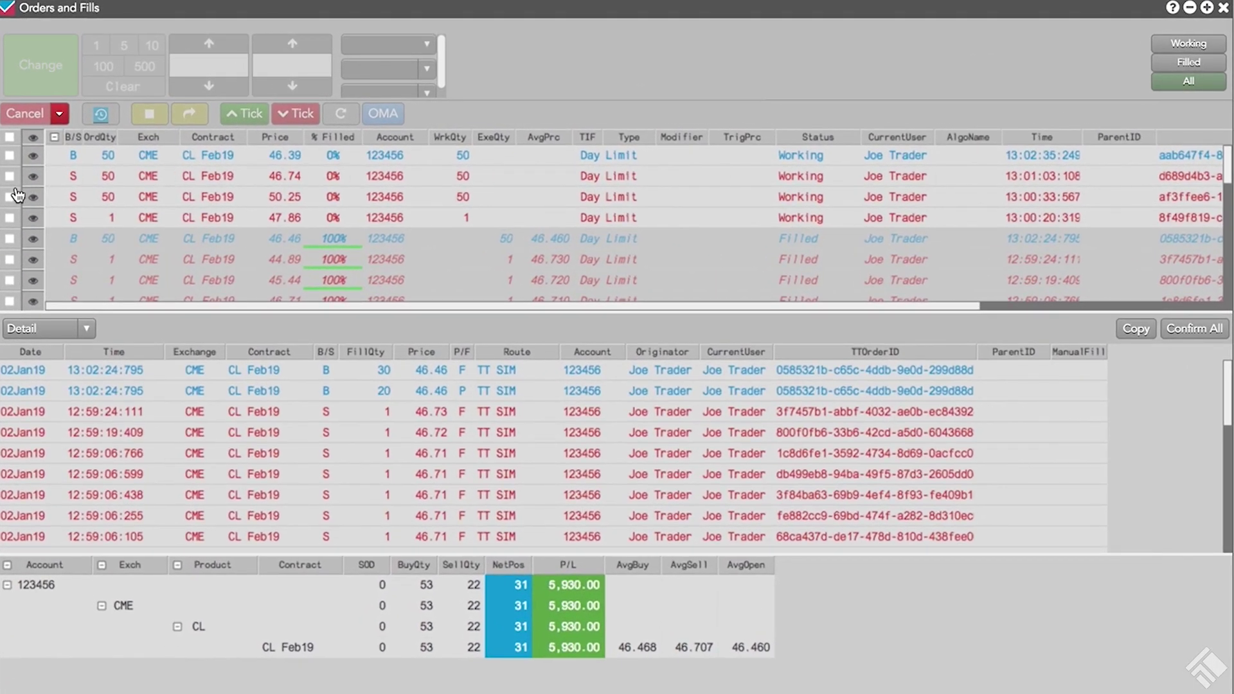
# Step: Tick the S 50 CL Feb19 50.25 order row to load it into the order-entry panel
pyautogui.click(9, 197)
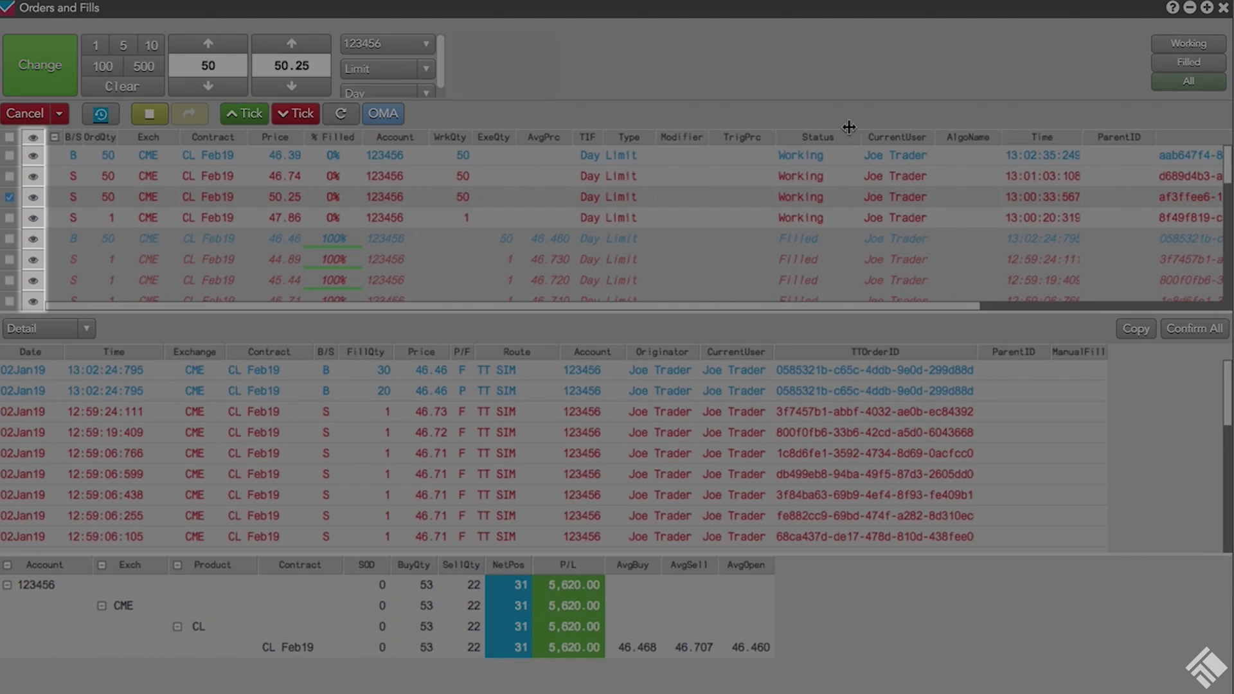
# Step: Uncheck the order, hide all orders' fills, and show only the filled CL Feb19 buy 50 order
pyautogui.click(9, 198)
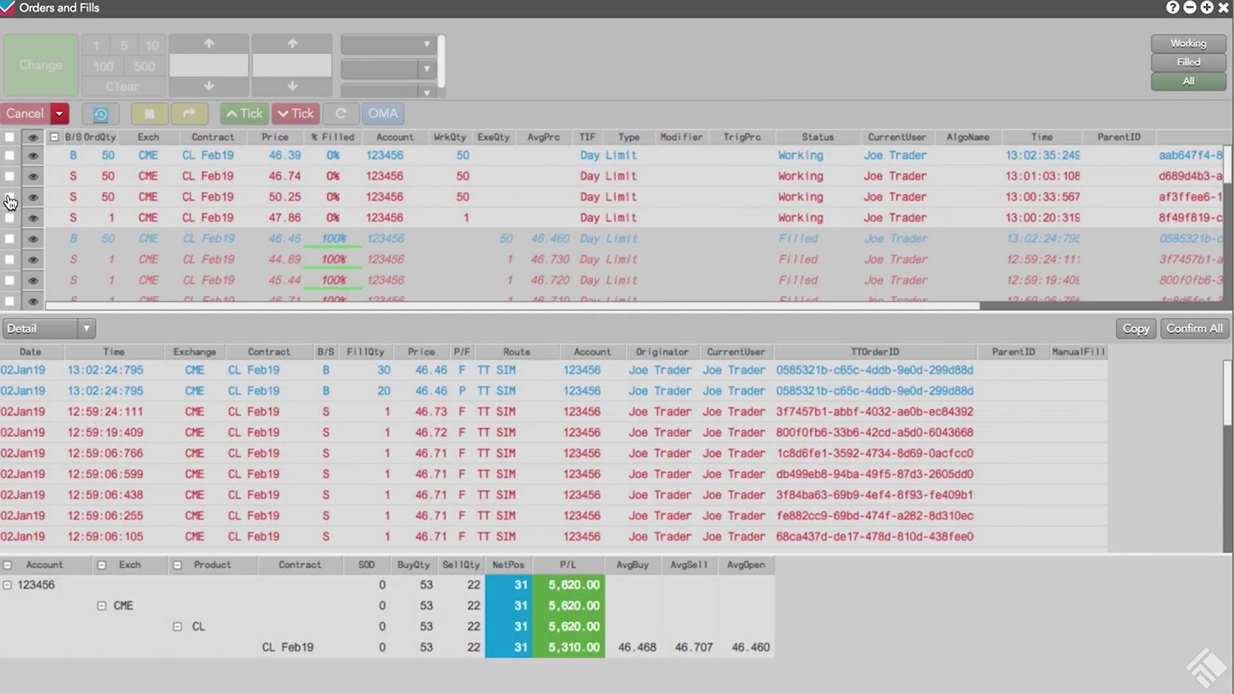
pyautogui.click(36, 136)
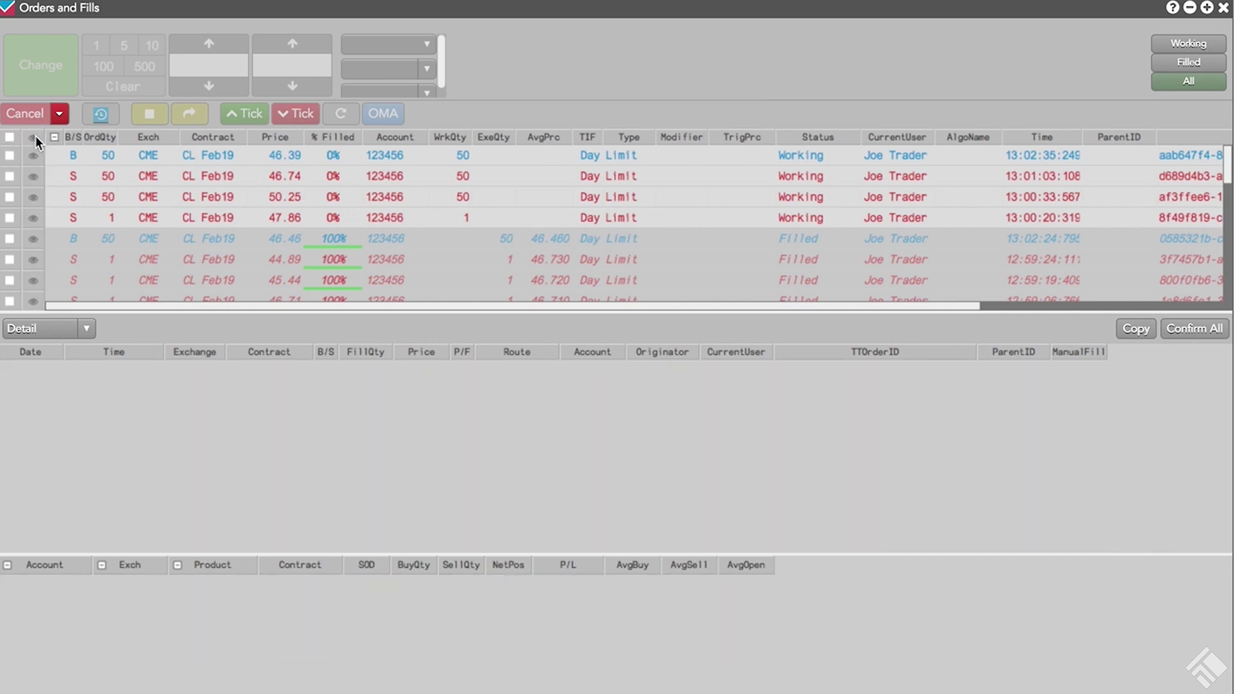
pyautogui.click(34, 241)
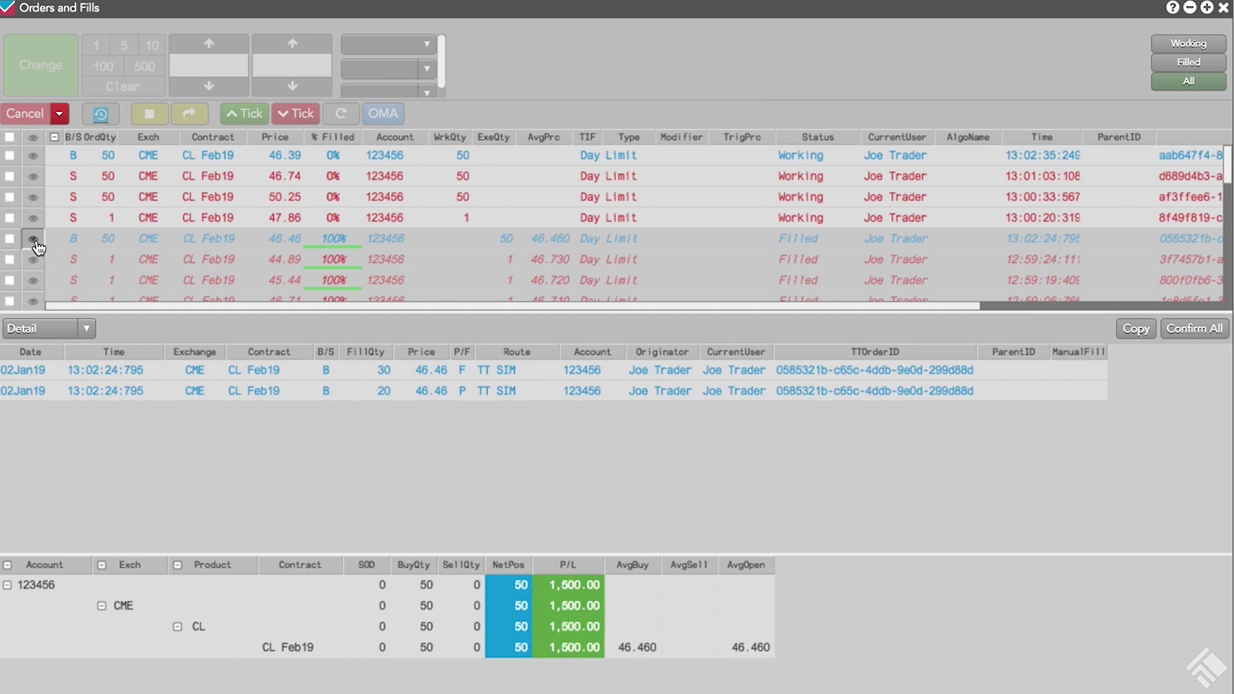
pyautogui.click(173, 138)
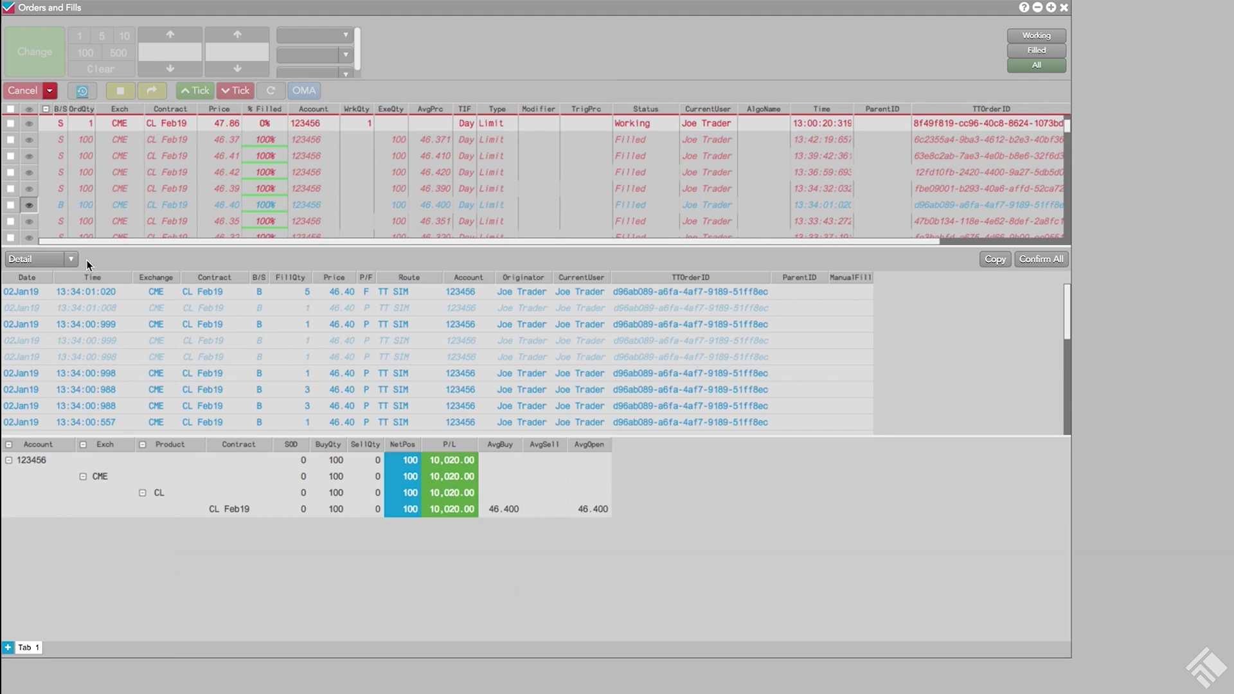
# Step: Change the fills pane view from Detail to Summary
pyautogui.click(71, 260)
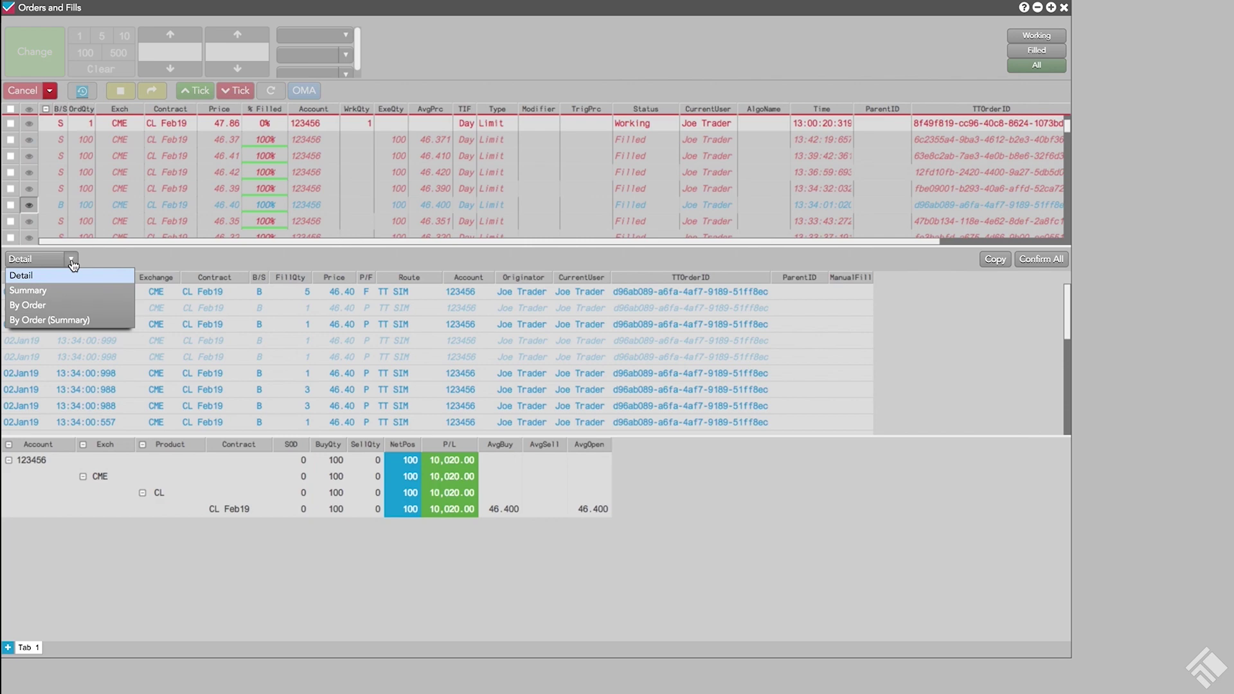
pyautogui.click(80, 289)
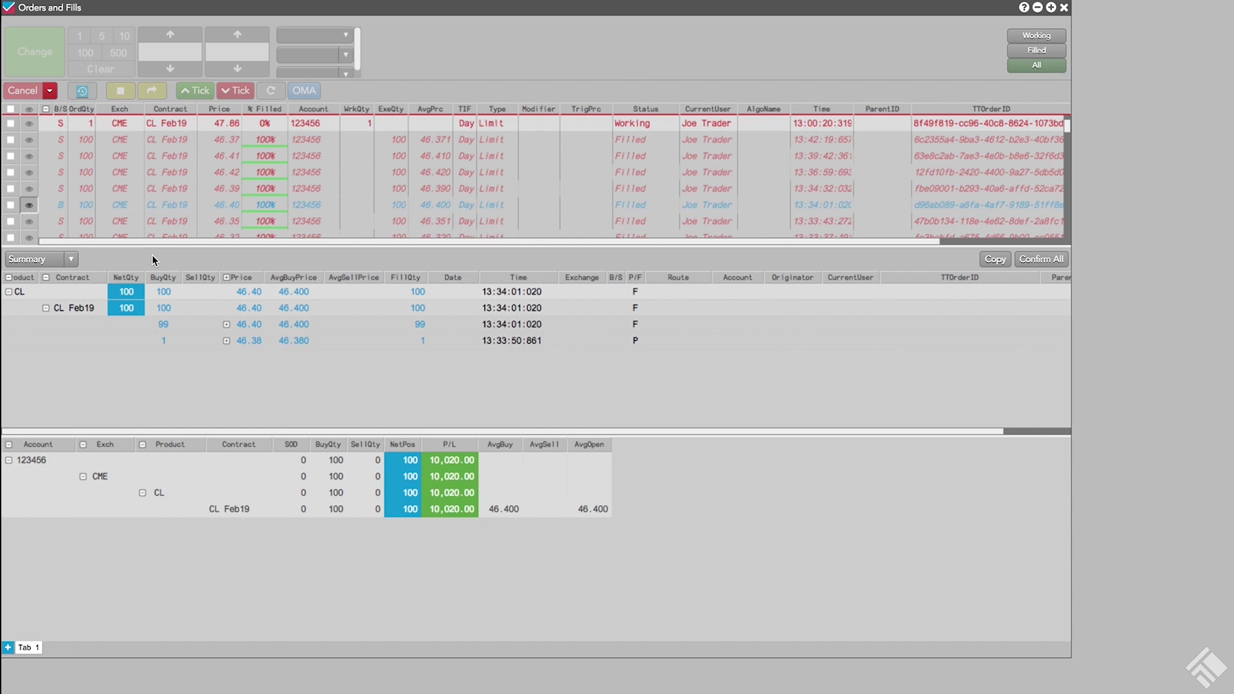
# Step: Add the Confirmed column via Edit columns and drag it right after FillQty
pyautogui.rightClick(192, 277)
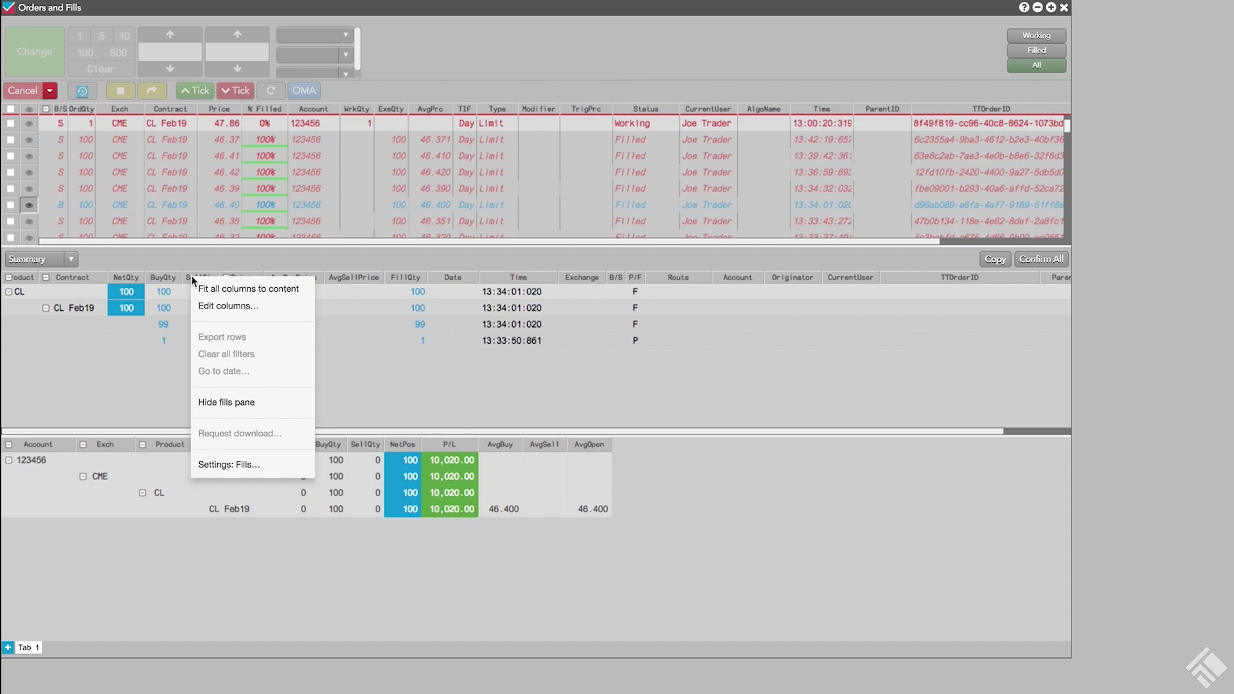
pyautogui.click(254, 306)
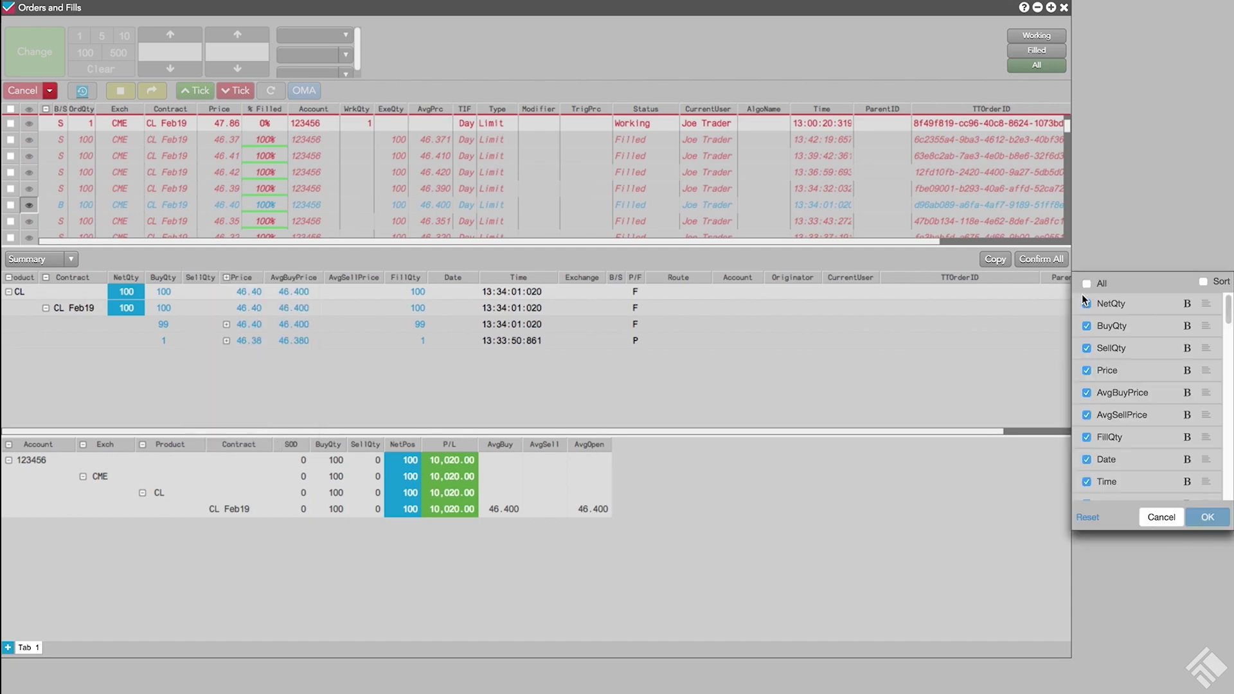
pyautogui.click(1206, 284)
pyautogui.scroll(-5, 1221, 314)
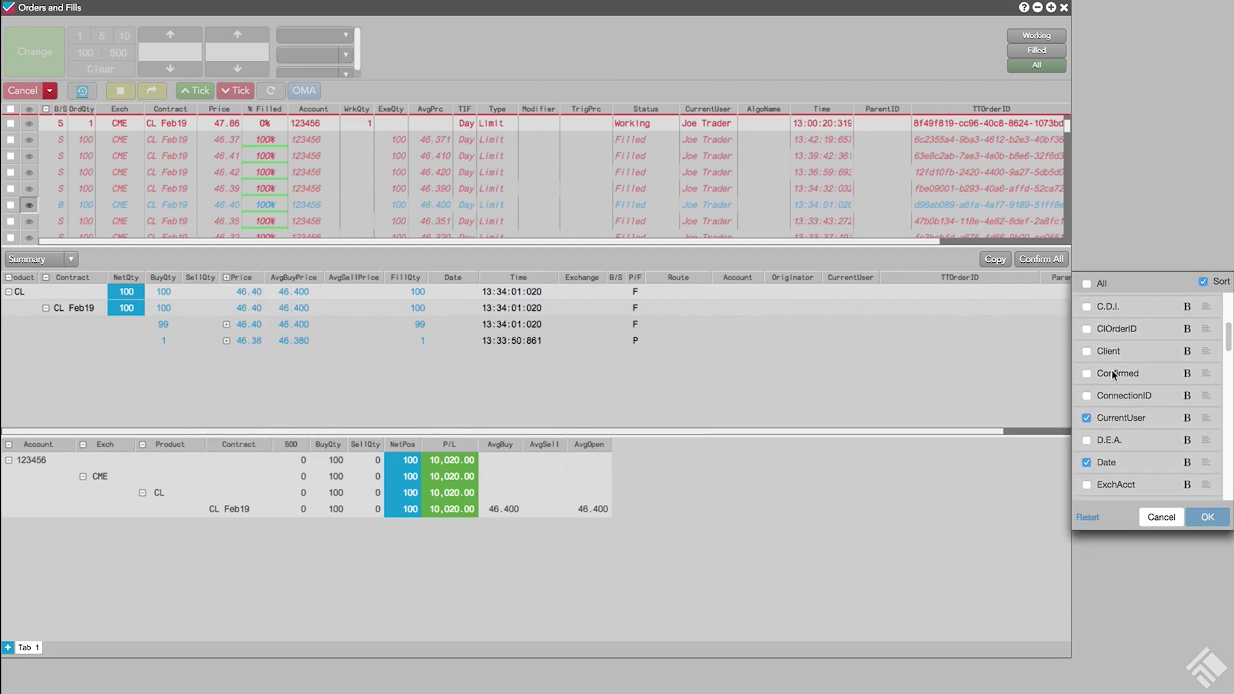
pyautogui.click(1086, 374)
pyautogui.click(1209, 517)
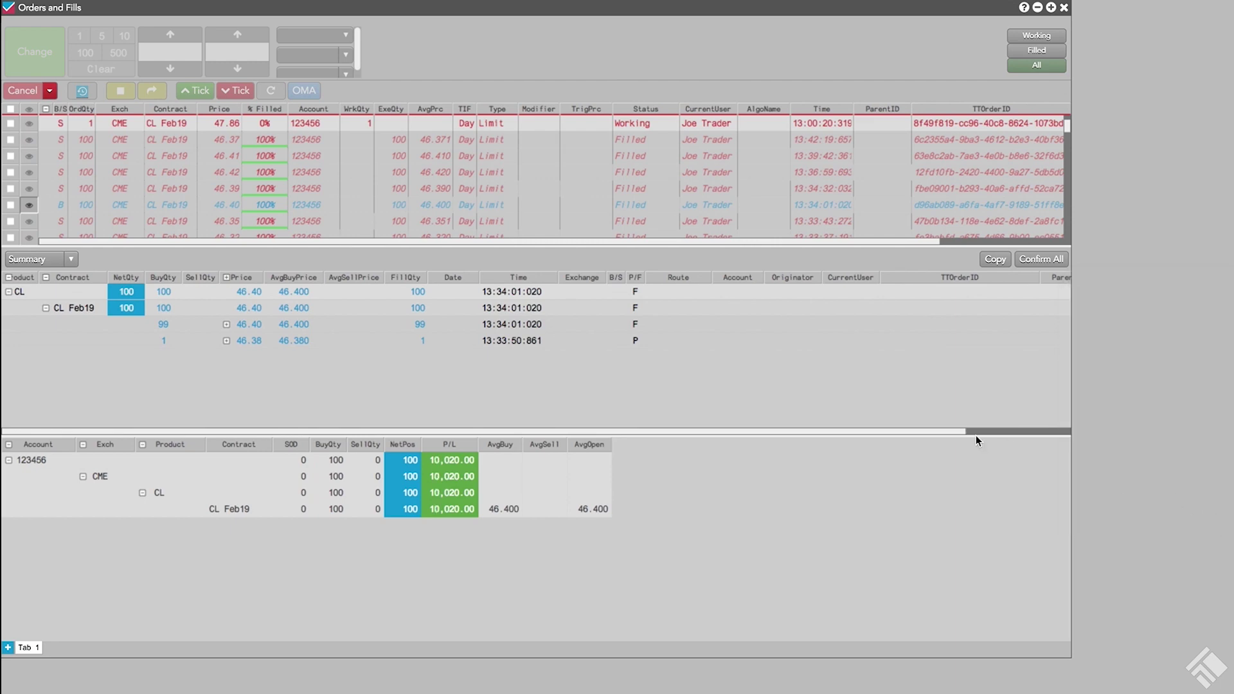
pyautogui.moveTo(953, 429); pyautogui.dragTo(1102, 430)
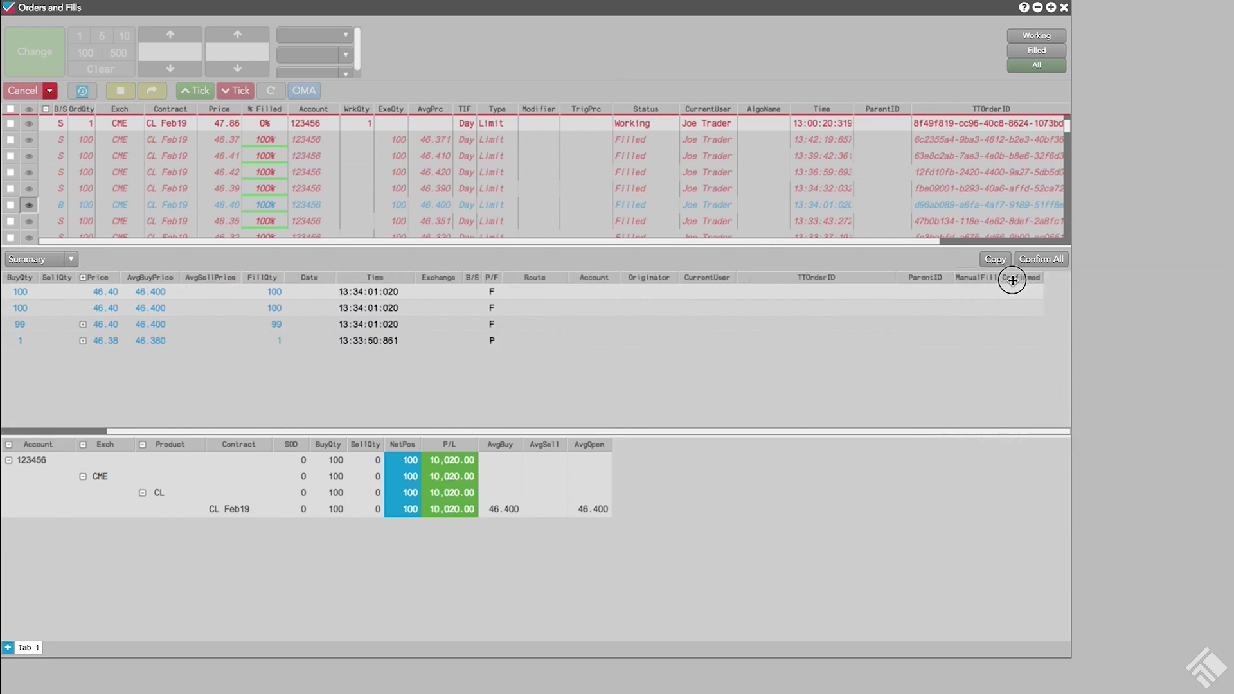
pyautogui.moveTo(1012, 280); pyautogui.dragTo(311, 278)
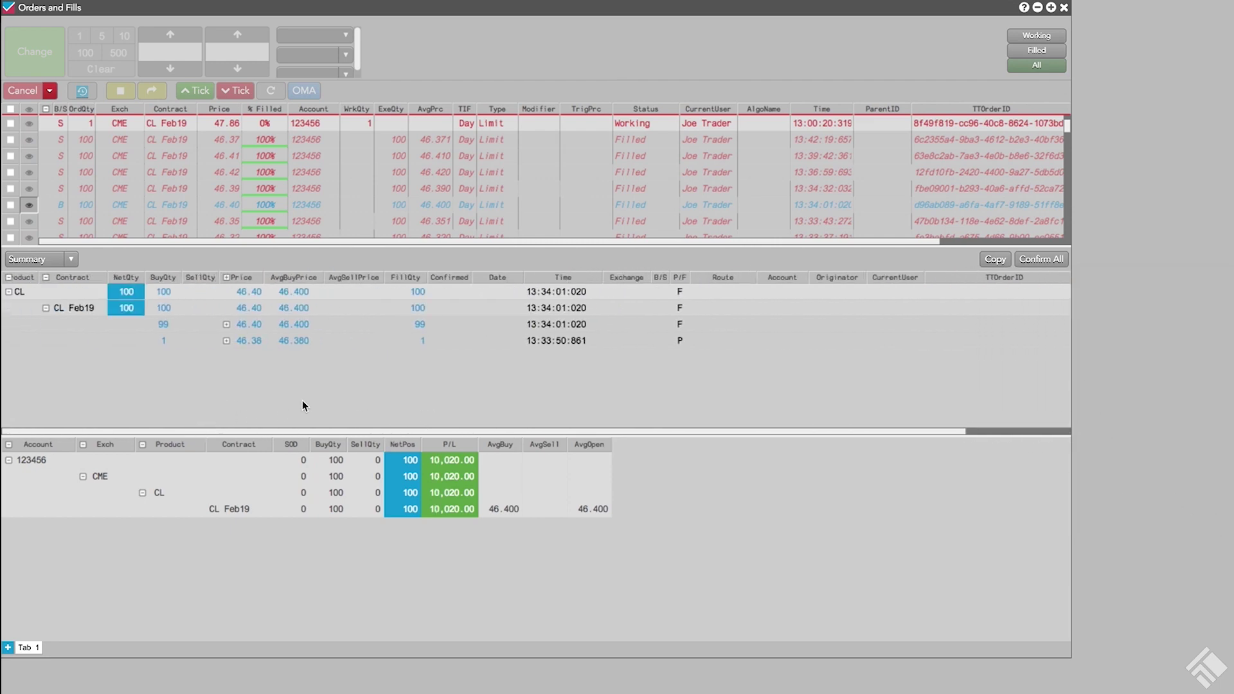
# Step: Expand the 99-lot 46.40 row and confirm three of its individual fills
pyautogui.click(227, 324)
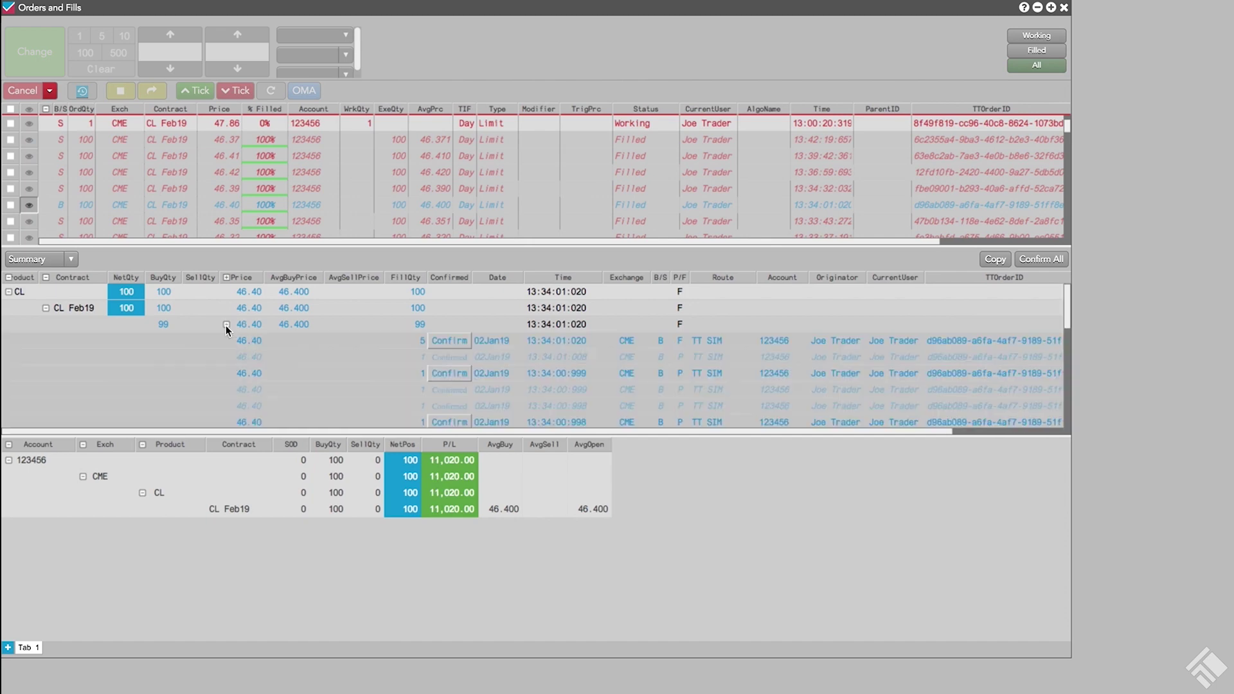
pyautogui.click(453, 342)
pyautogui.click(463, 375)
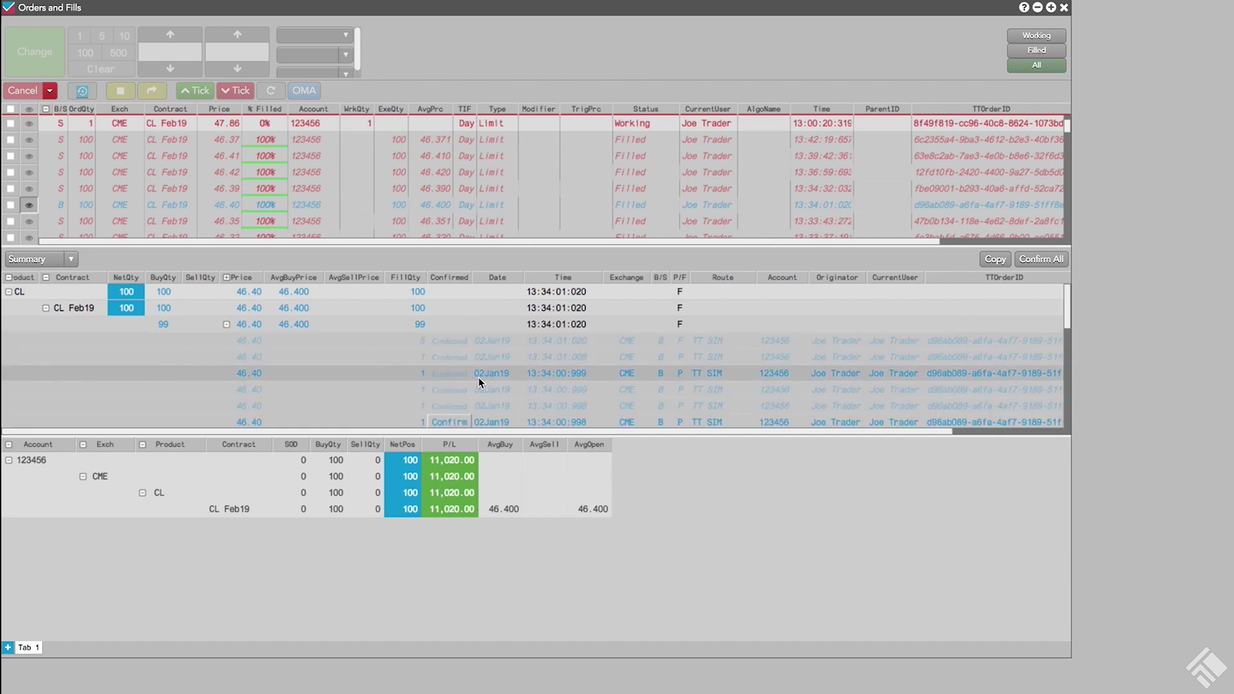
pyautogui.click(456, 422)
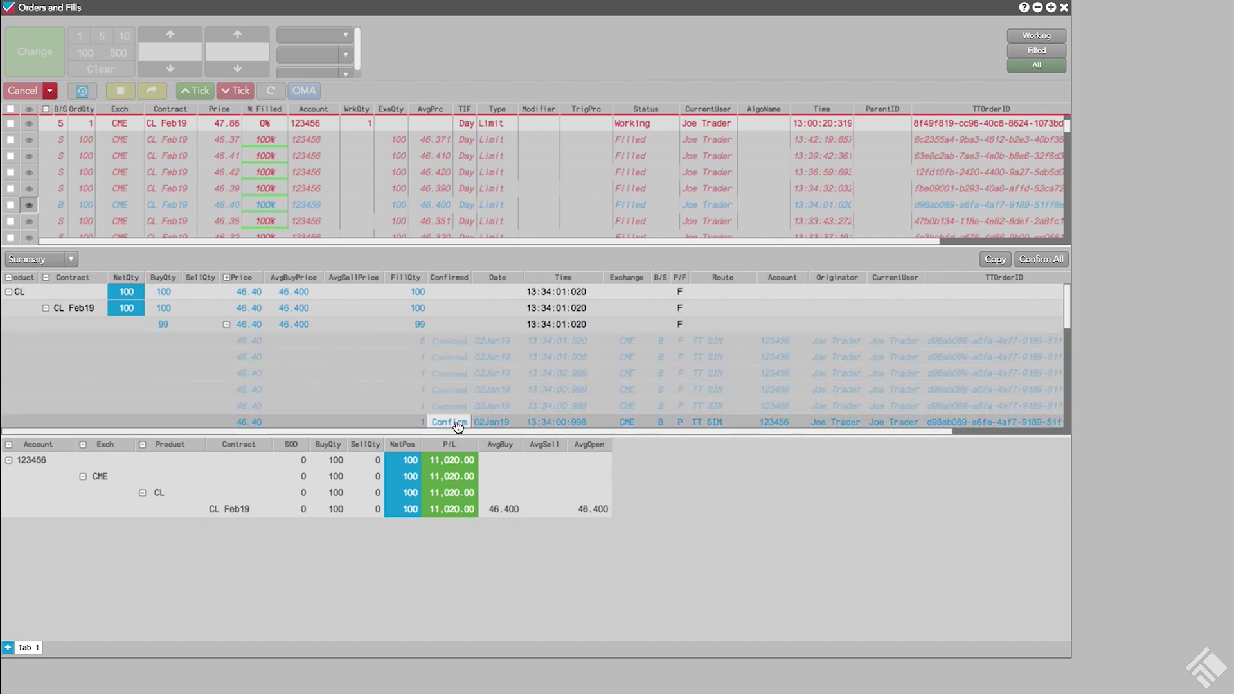
# Step: Filter the Confirmed column to Unconfirmed only and expand the remaining 89-lot row
pyautogui.click(468, 281)
pyautogui.click(438, 336)
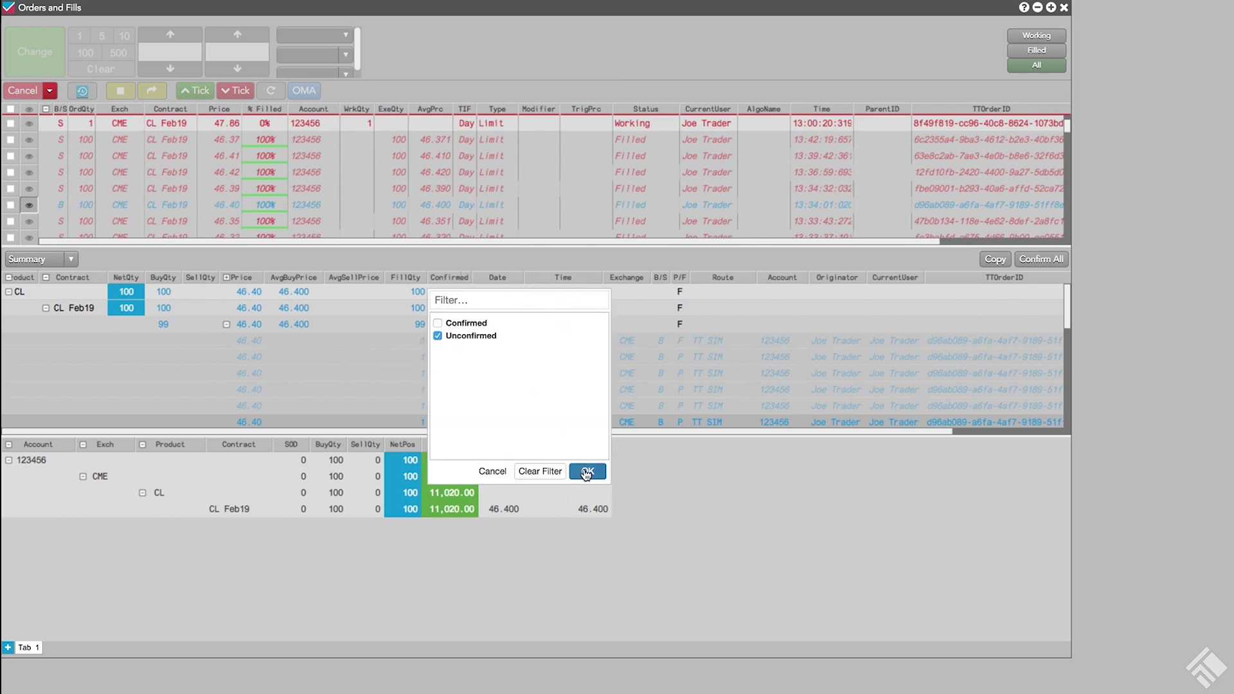
pyautogui.click(586, 473)
pyautogui.click(226, 324)
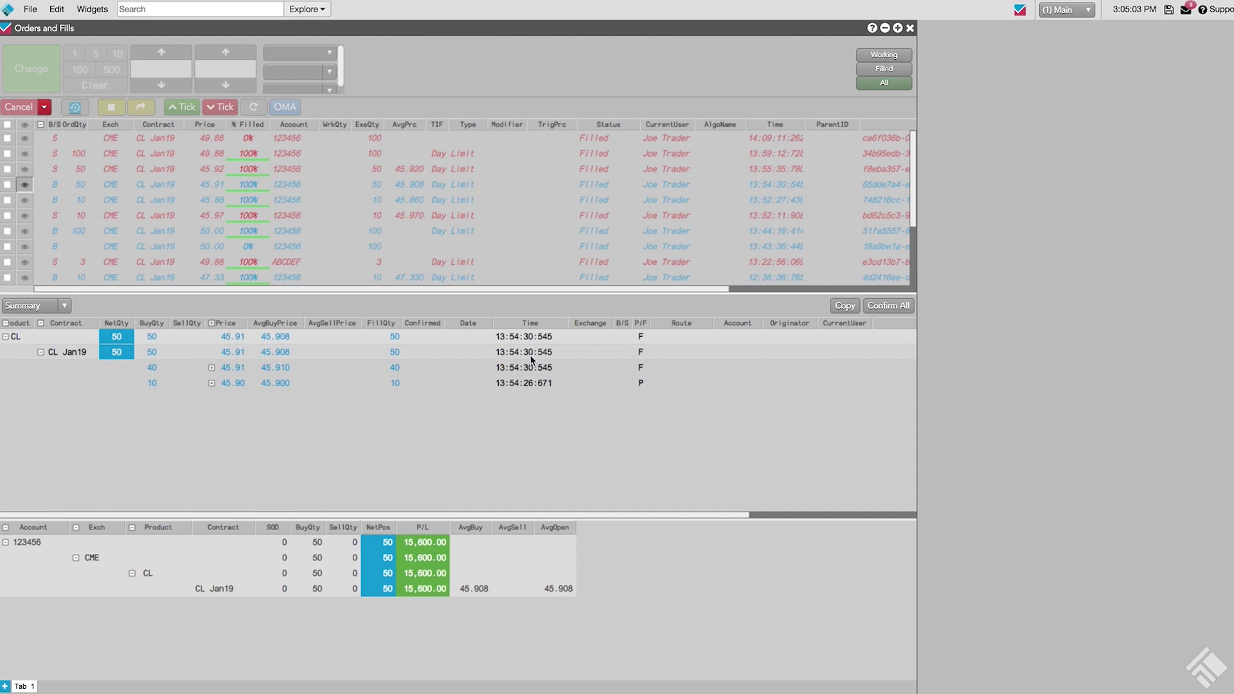
# Step: Filter the orders to account 123456 and include all its fills in the summary
pyautogui.click(313, 125)
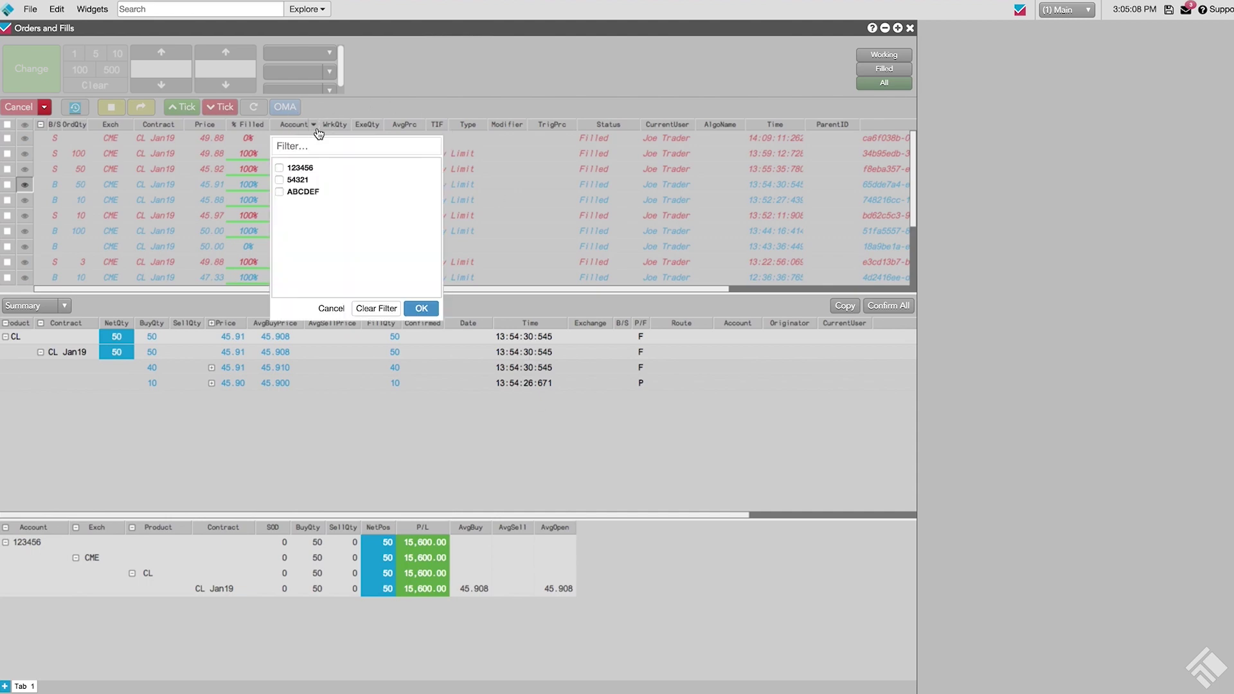
pyautogui.click(333, 309)
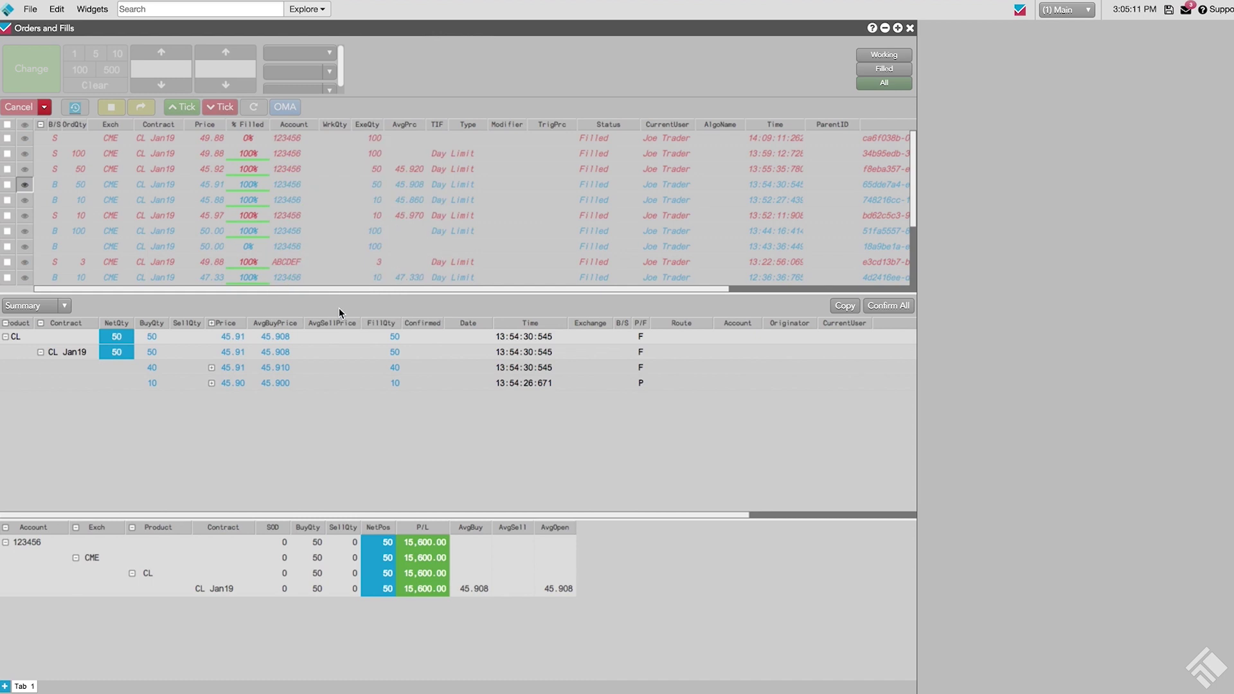
pyautogui.click(290, 185)
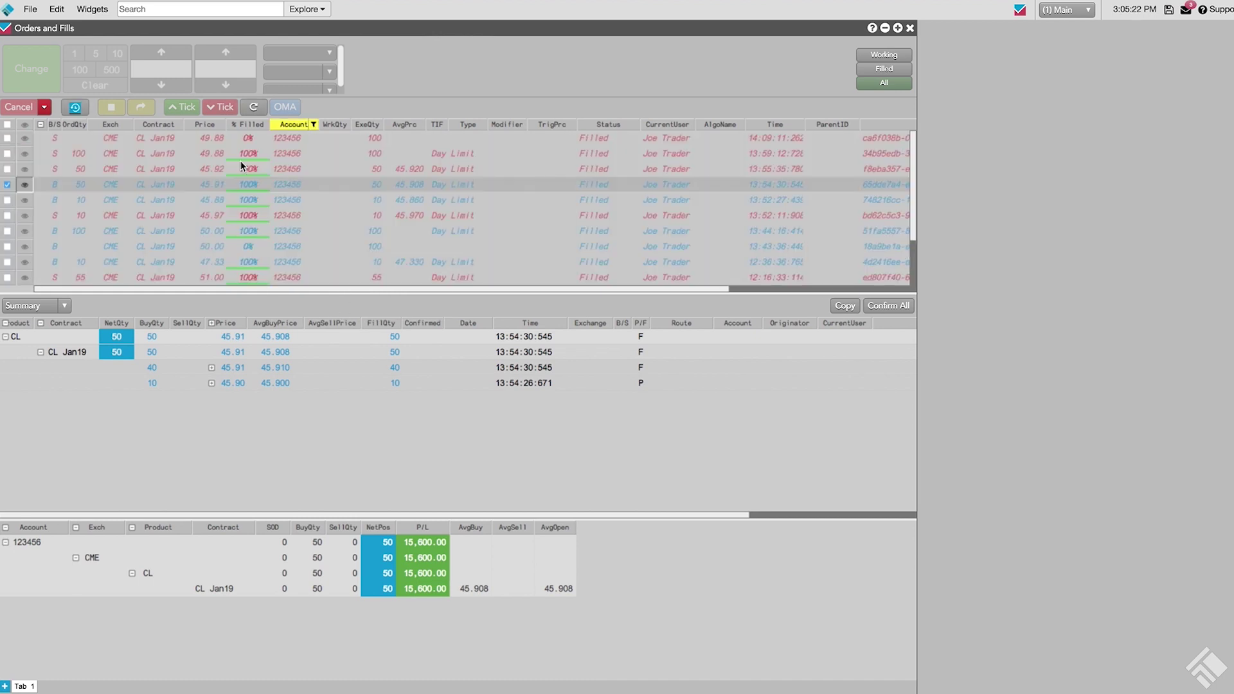
pyautogui.click(26, 126)
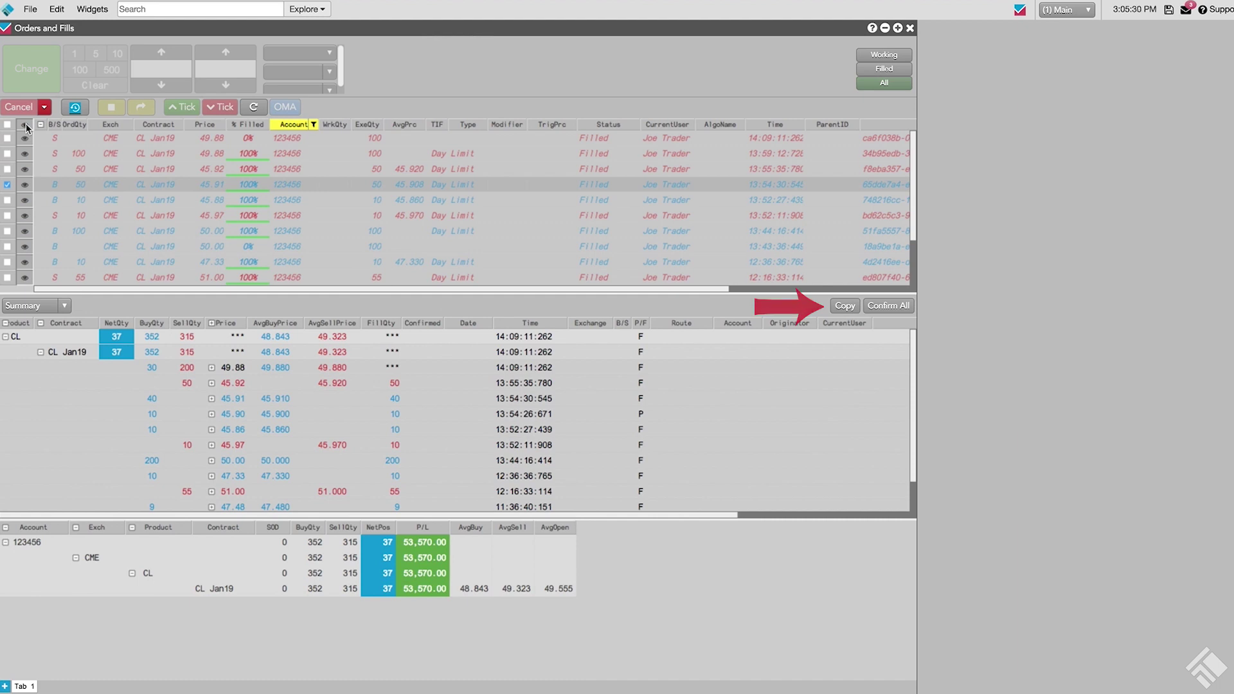
# Step: Export the summary fill rows to a CSV file
pyautogui.click(247, 485)
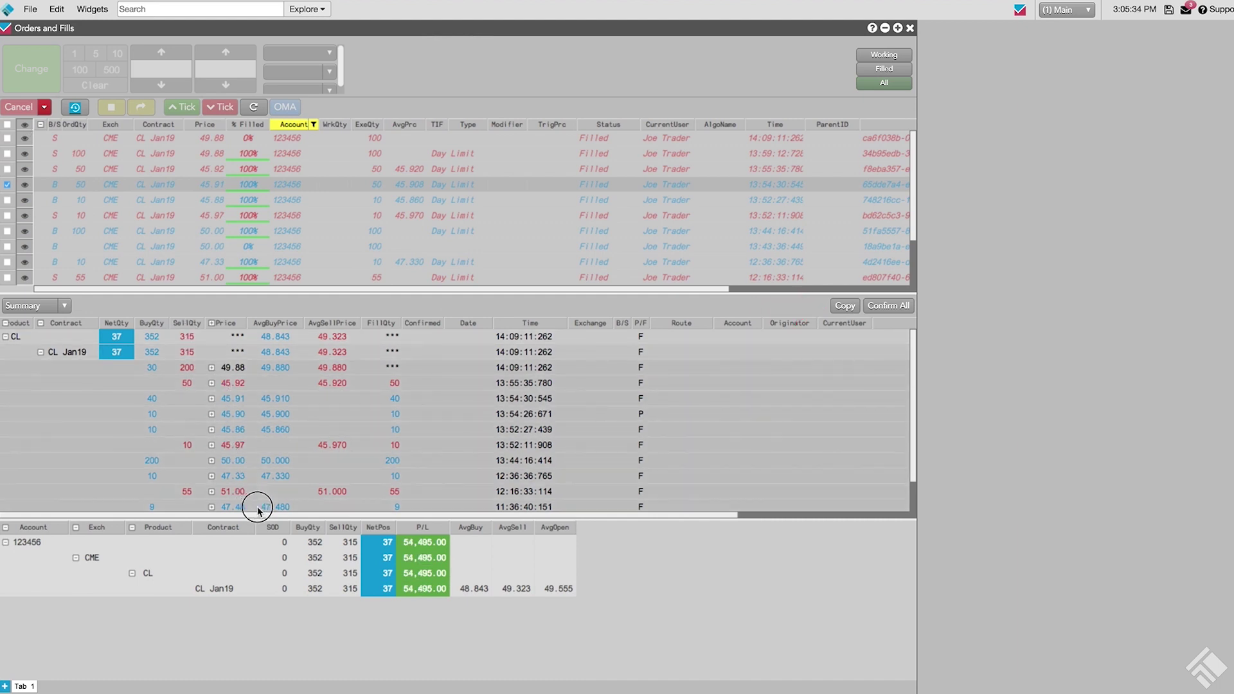
pyautogui.rightClick(271, 442)
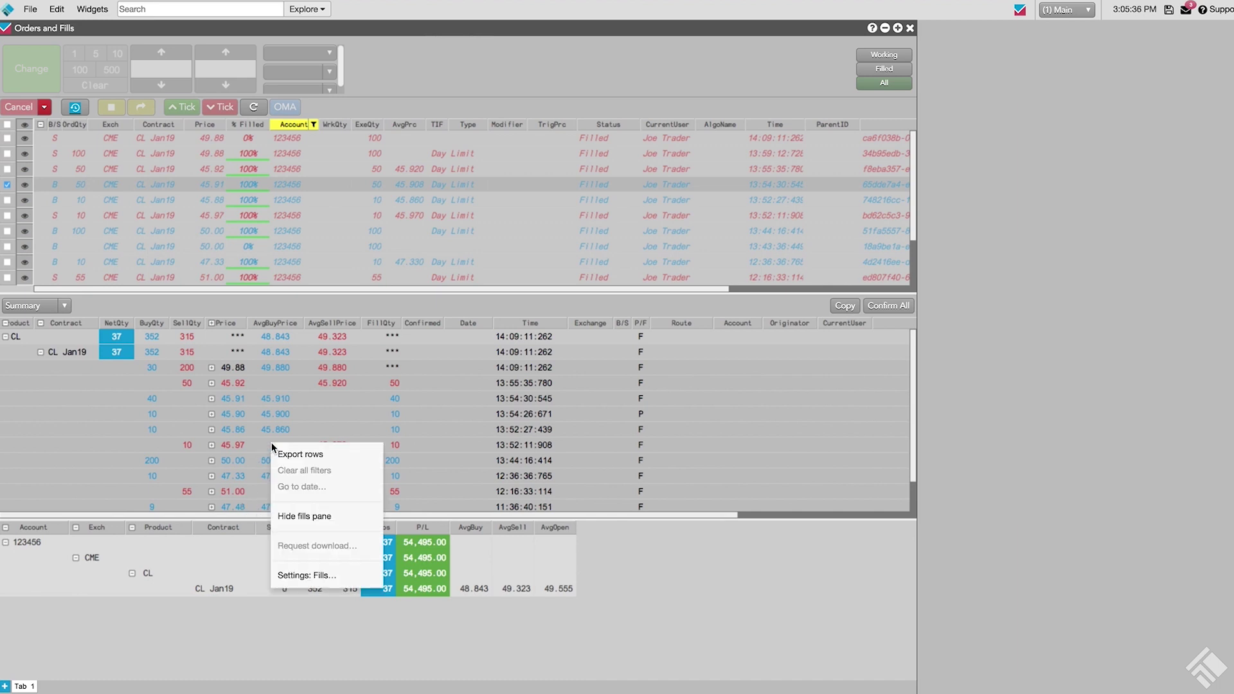
pyautogui.click(305, 454)
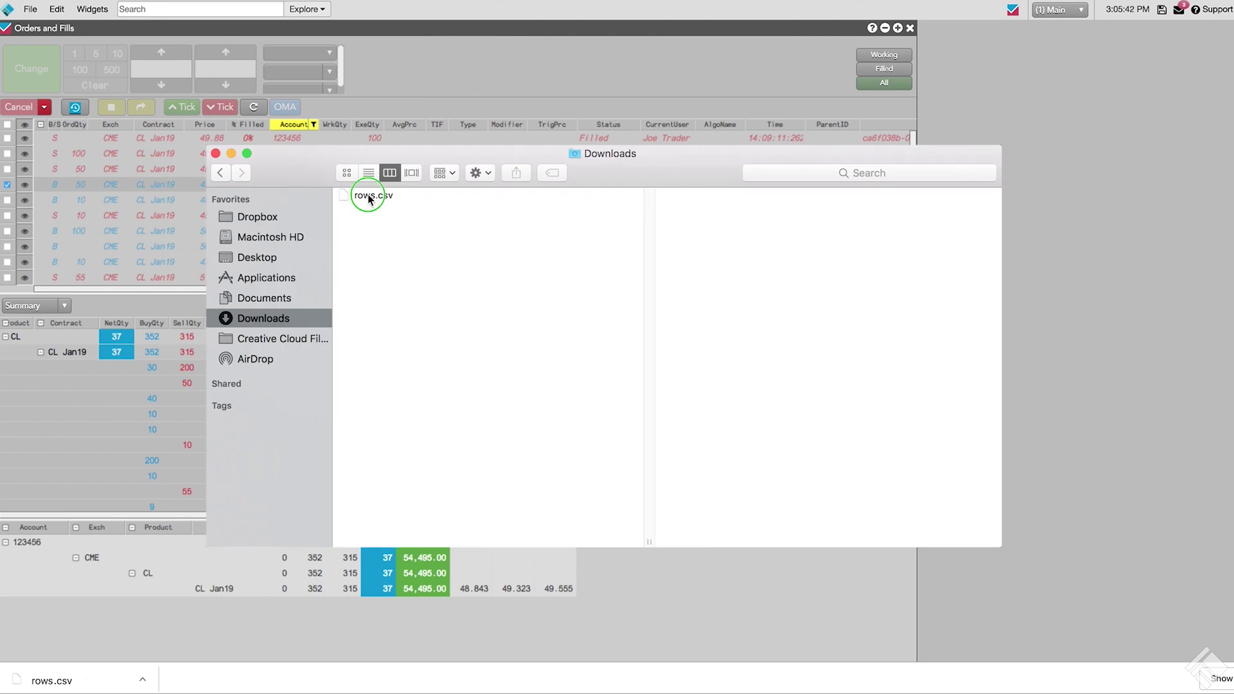
# Step: Rename the exported rows.csv to ACCT123_OrderReport_18Dec2018.csv in Finder
pyautogui.rightClick(369, 196)
pyautogui.click(411, 280)
pyautogui.write('ACCT123_Or')
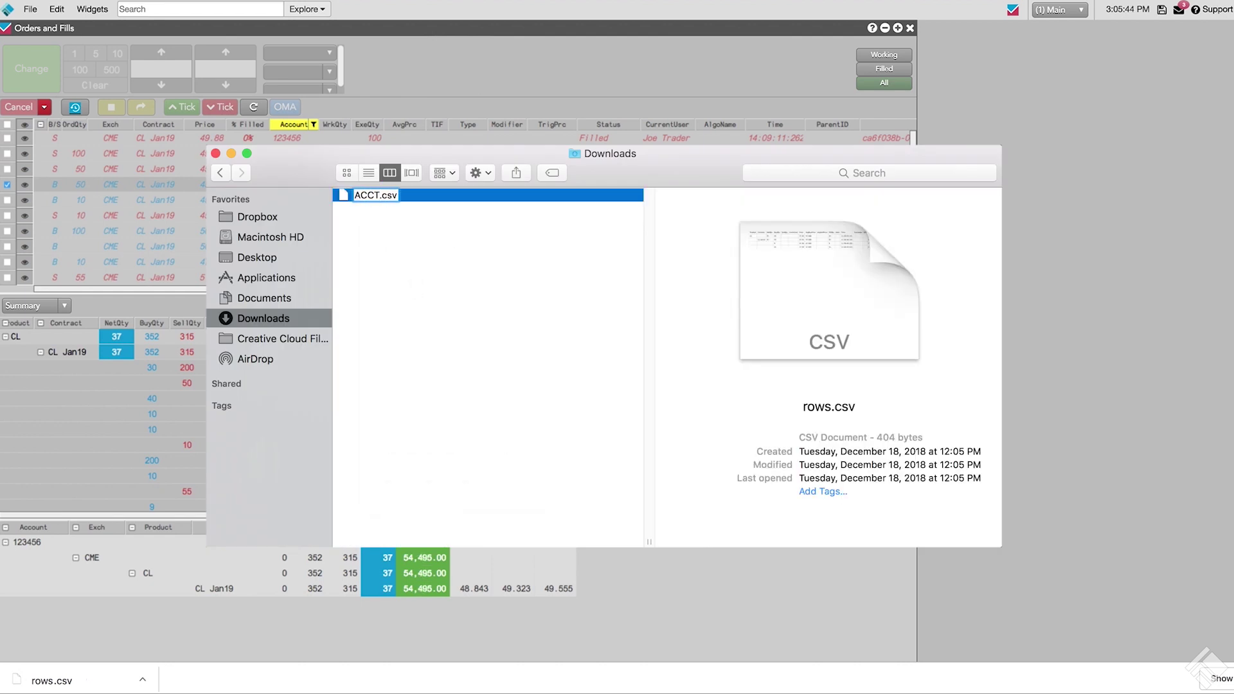
pyautogui.write('derReport_18Dec2018')
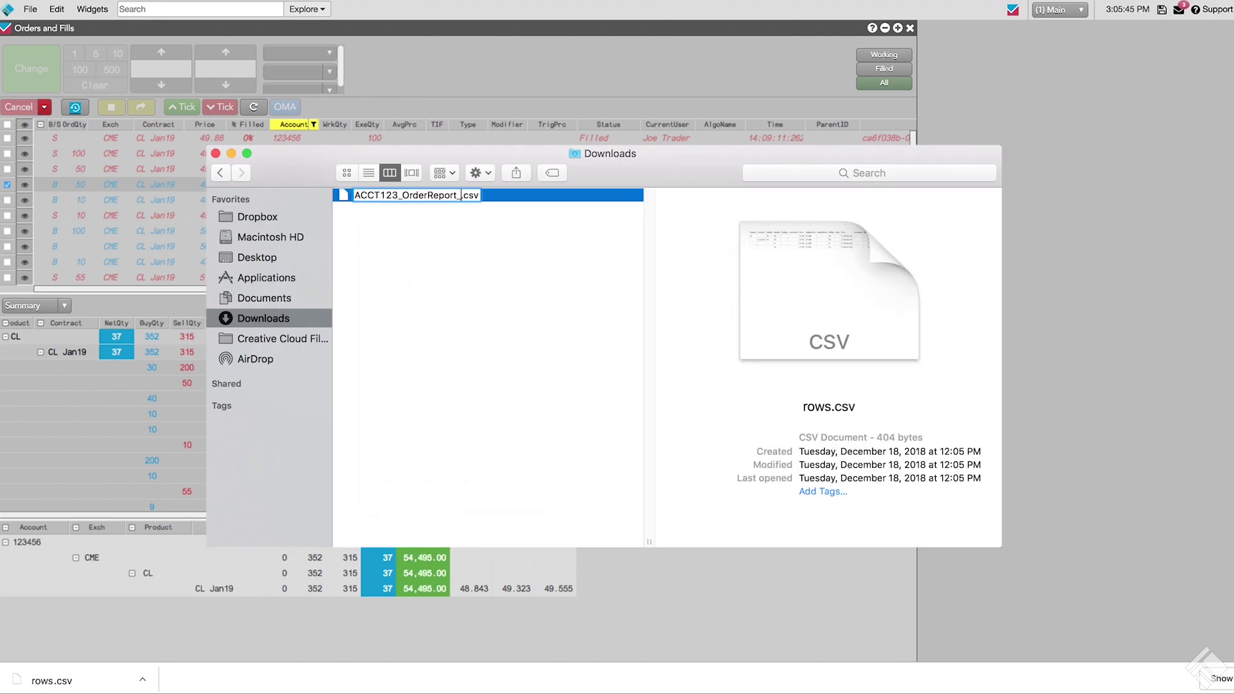
pyautogui.press('Return')
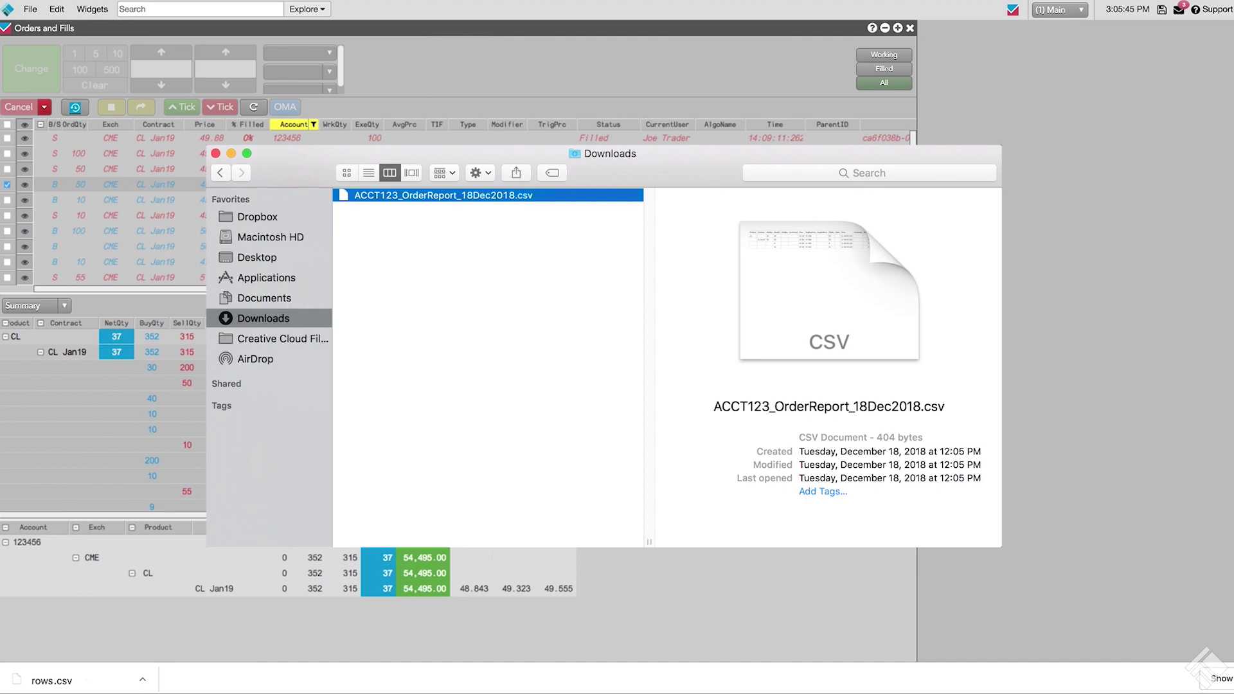